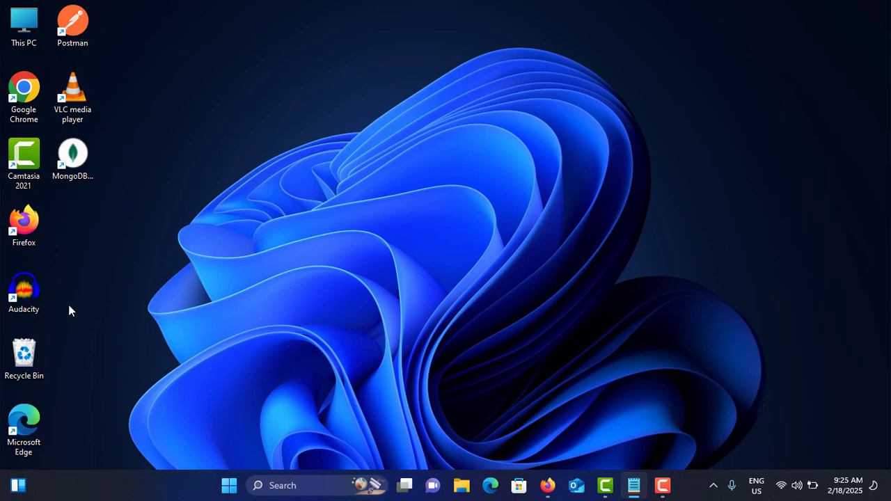
# - Open the Recycle Bin, view the restore options for the deleted PNG file 3, and close the window without restoring anything
pyautogui.doubleClick(25, 354)
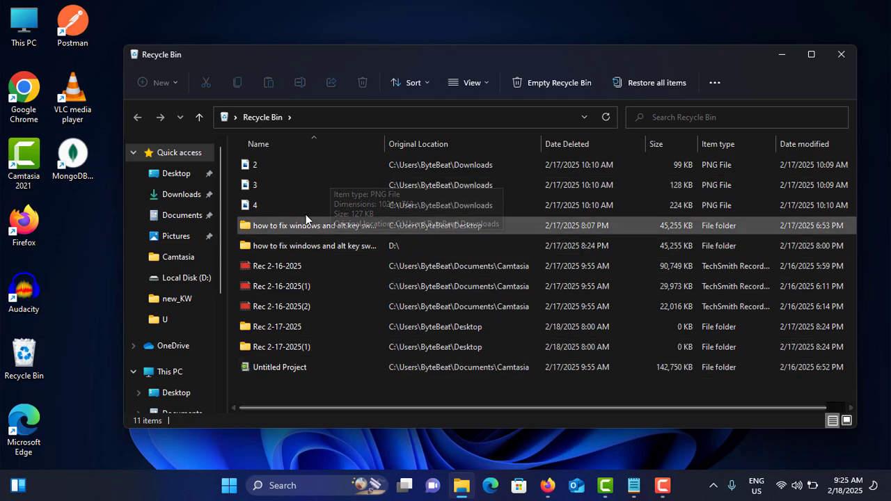
pyautogui.click(268, 181)
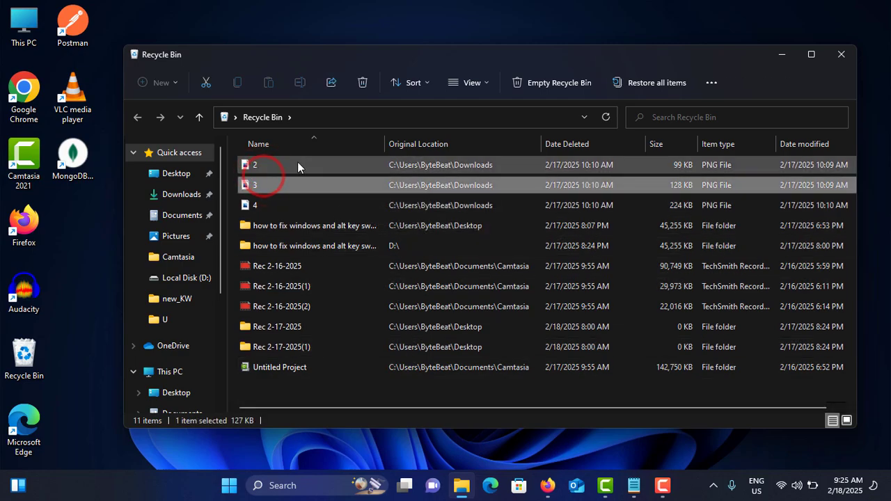
pyautogui.click(716, 79)
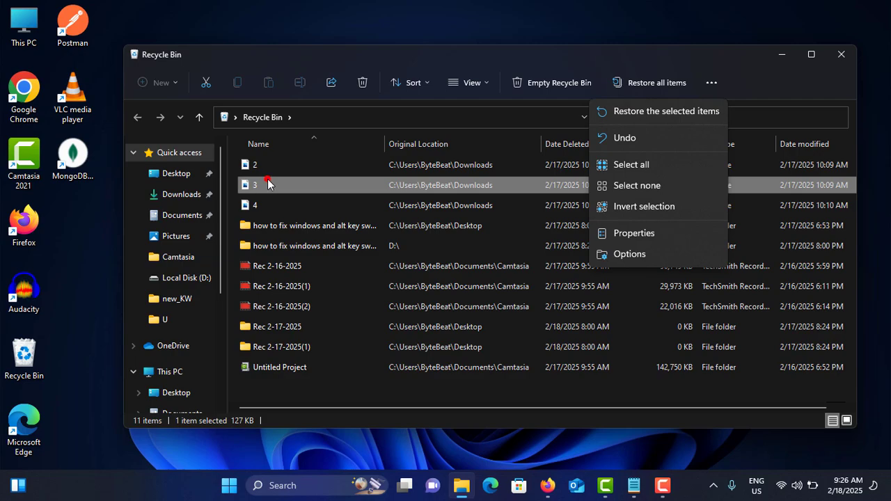
pyautogui.moveTo(268, 183); pyautogui.dragTo(310, 201)
pyautogui.click(840, 54)
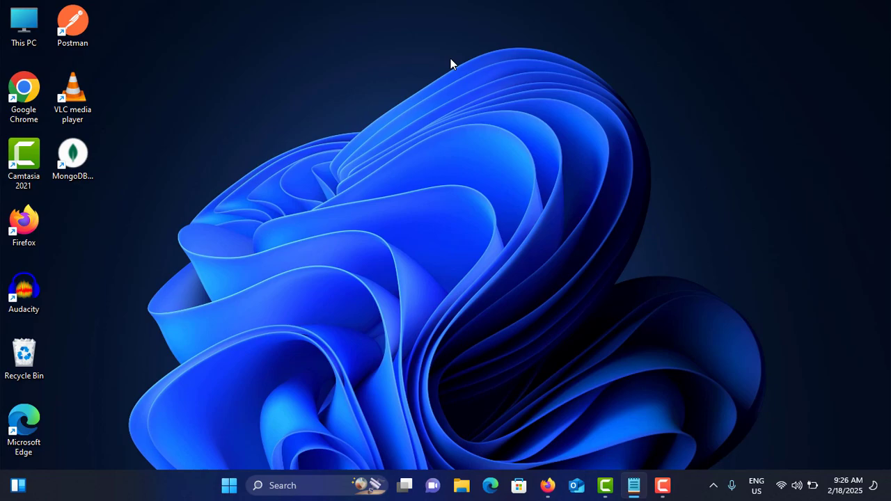
# - Find Control Panel through a Windows search and open File History under System and Security
pyautogui.click(292, 485)
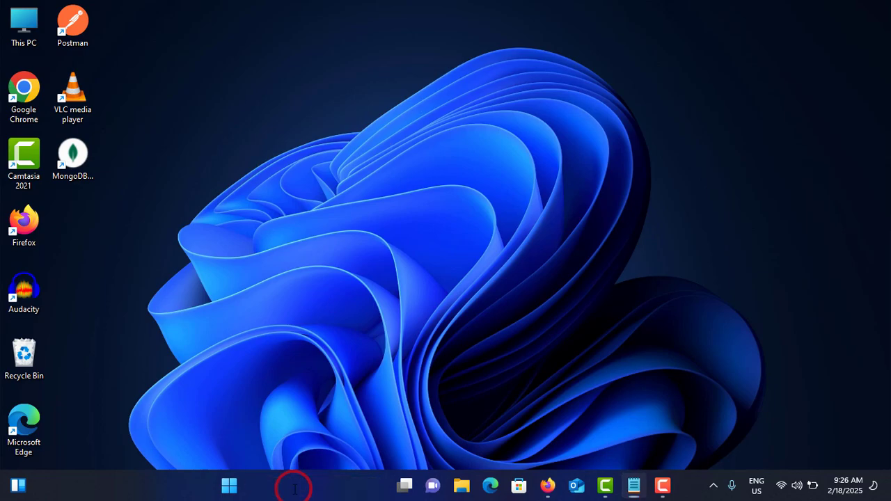
pyautogui.write('contro')
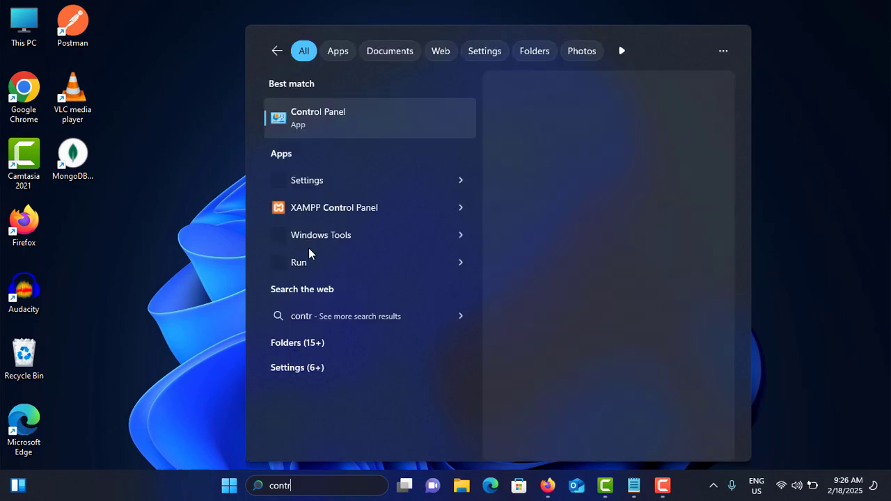
pyautogui.click(330, 115)
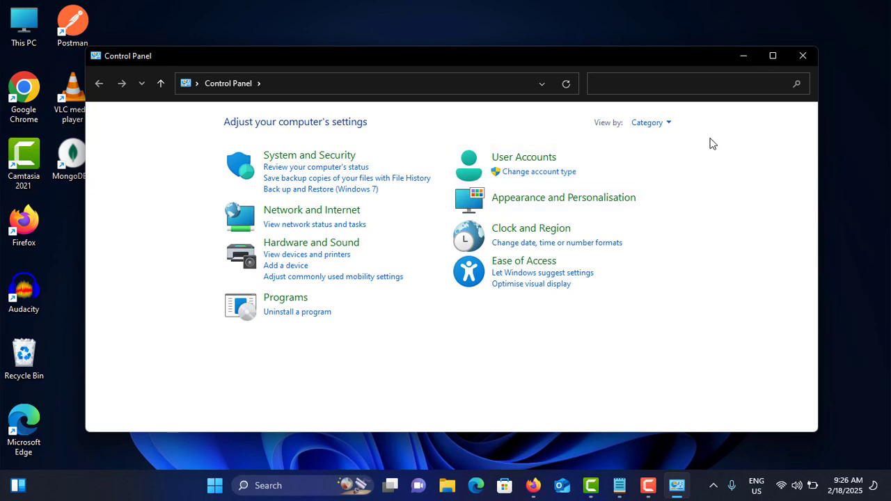
pyautogui.click(658, 122)
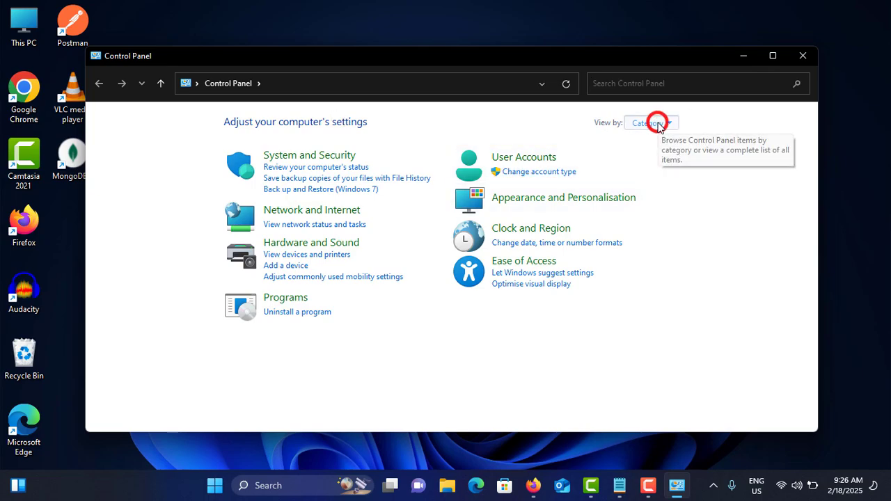
pyautogui.click(304, 154)
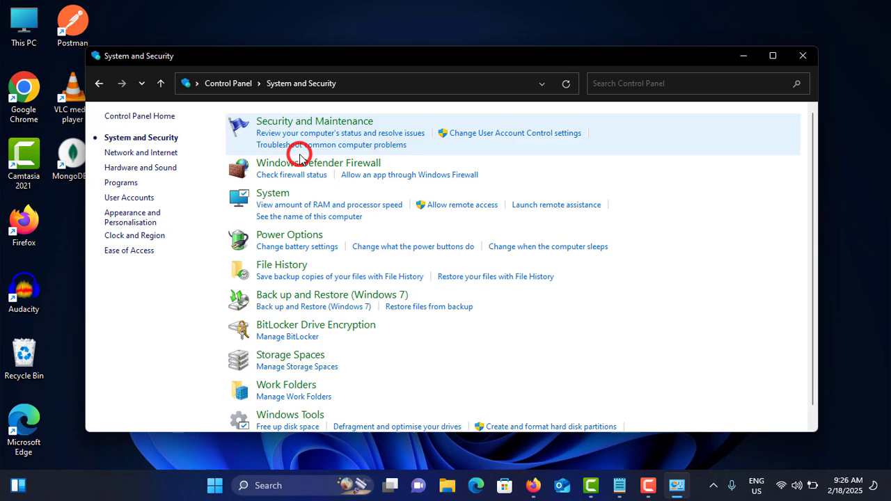
pyautogui.click(282, 266)
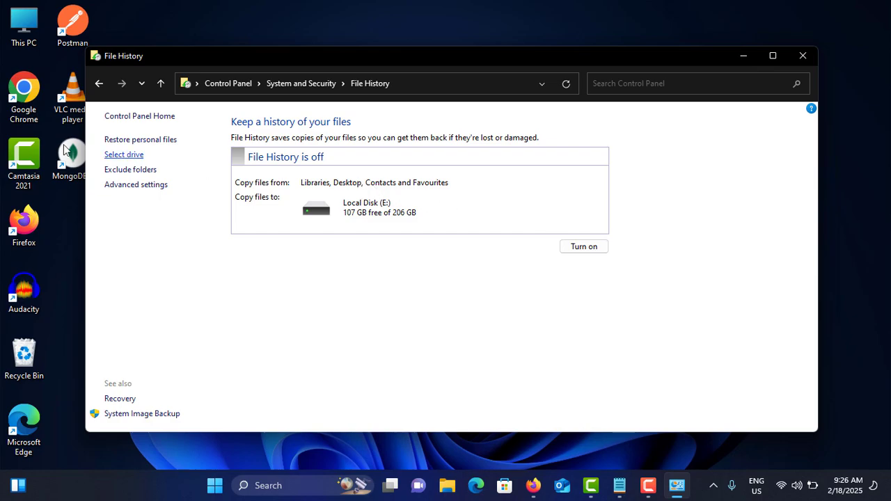
# - Check File History's personal file restore view and the existing back-up on Local Disk (E:), leaving the drive choice unapplied
pyautogui.click(130, 142)
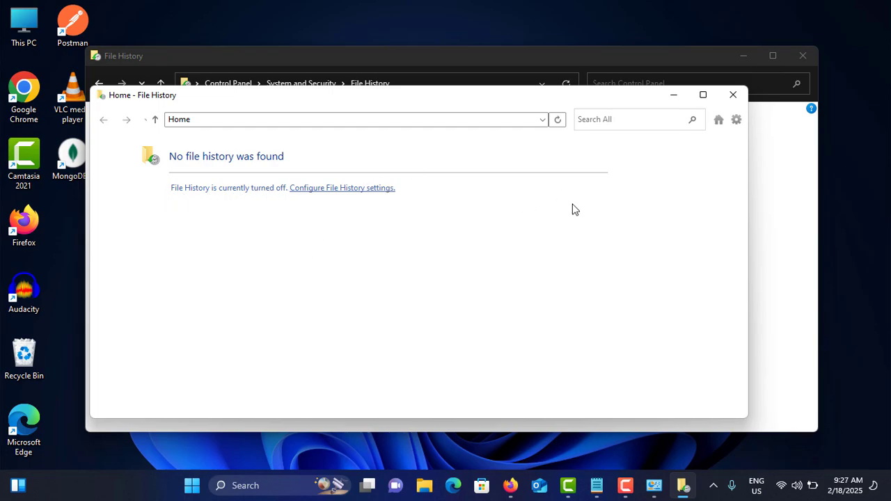
pyautogui.click(734, 95)
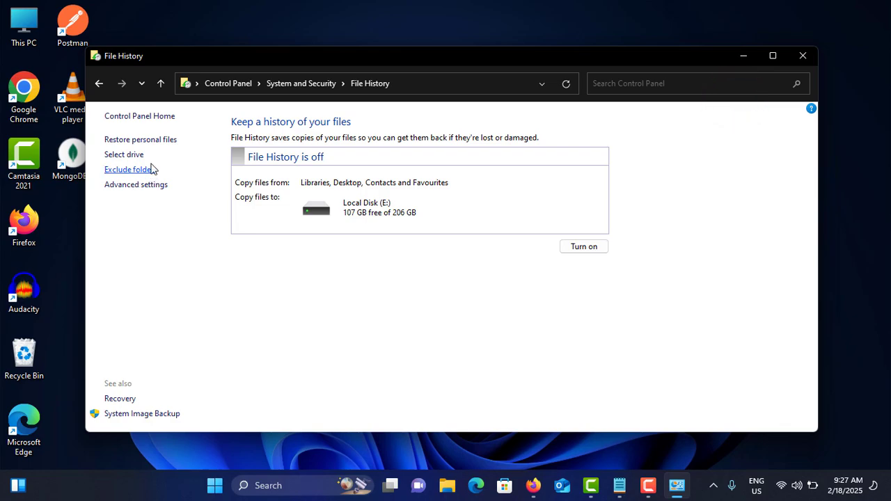
pyautogui.click(130, 154)
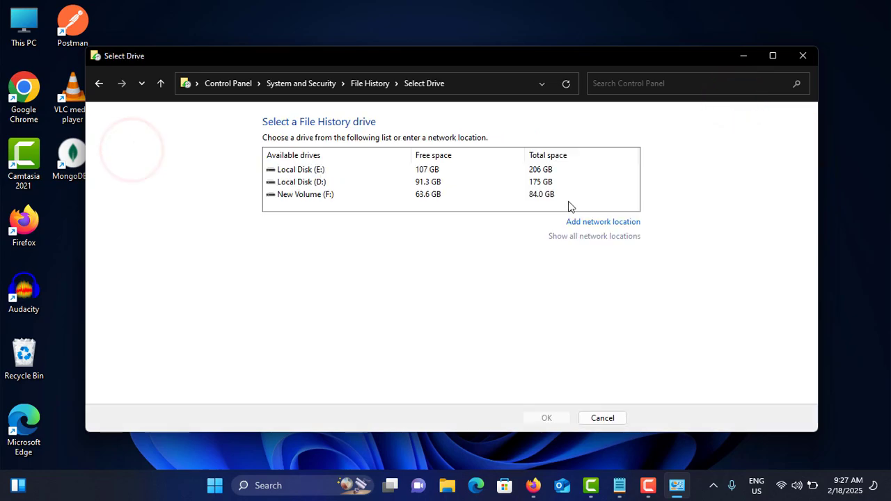
pyautogui.click(367, 170)
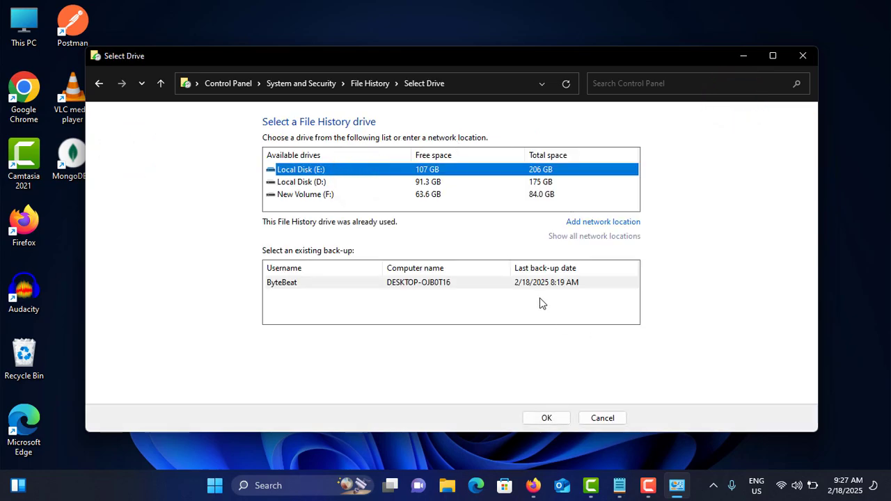
pyautogui.click(103, 83)
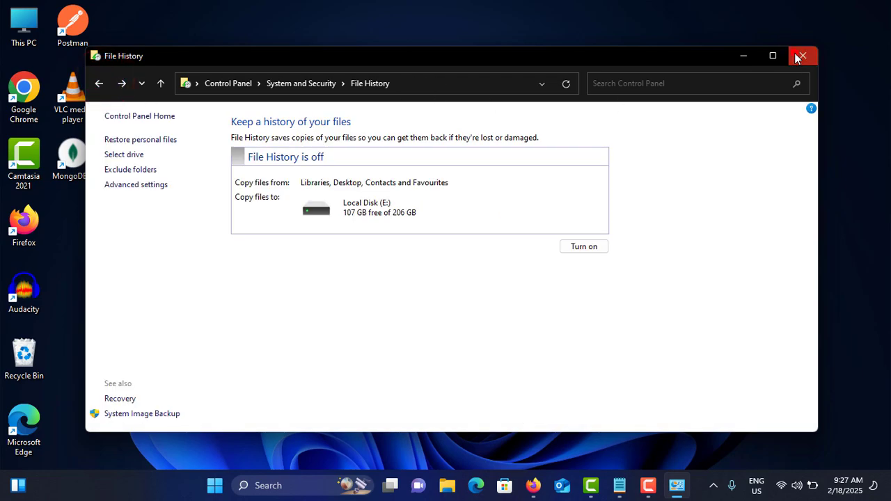
pyautogui.click(798, 54)
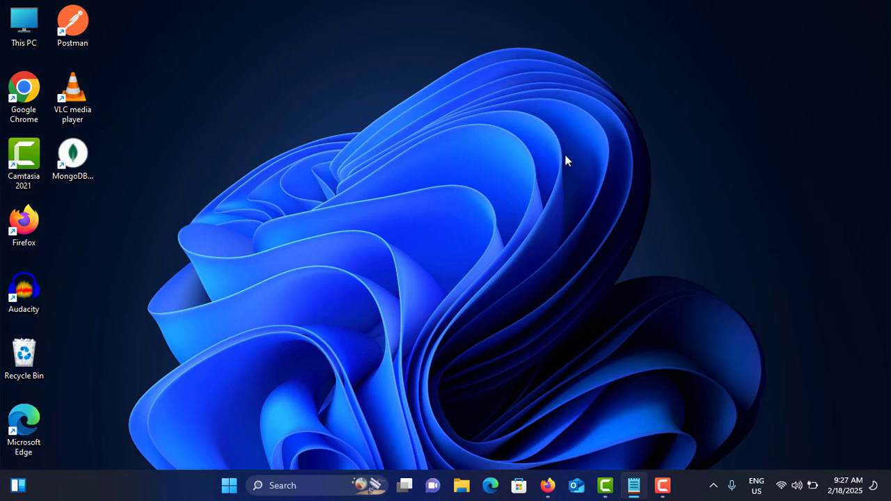
# - Switch to Firefox and search the web for disk drill
pyautogui.moveTo(548, 487)
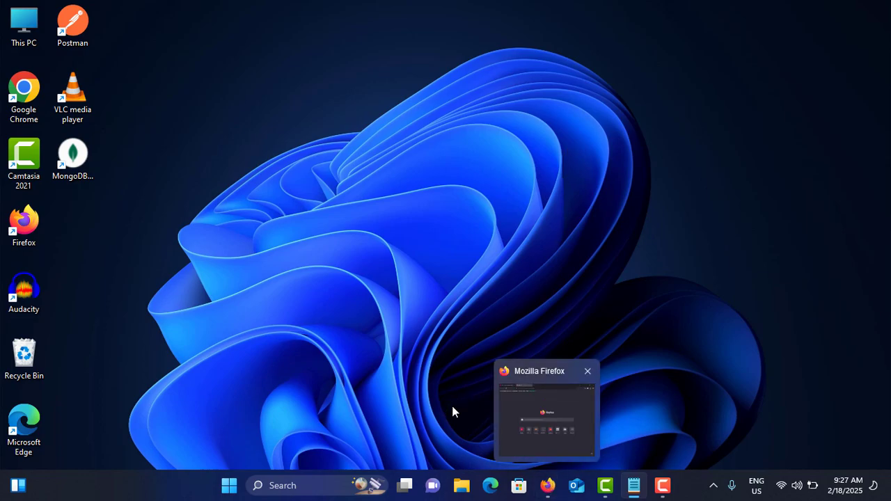
pyautogui.click(578, 390)
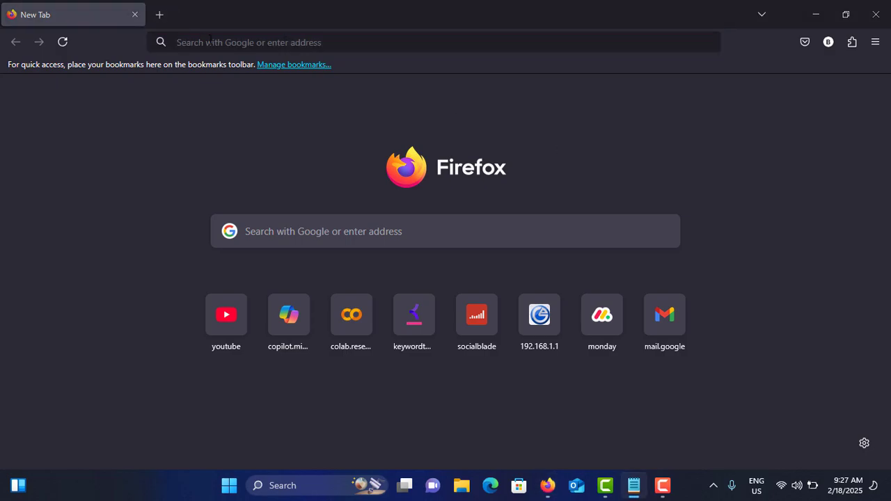
pyautogui.click(210, 41)
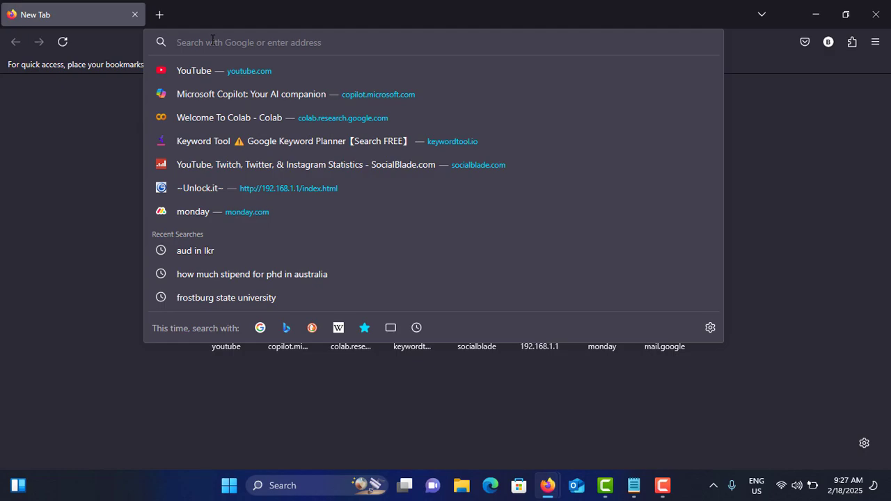
pyautogui.write('di')
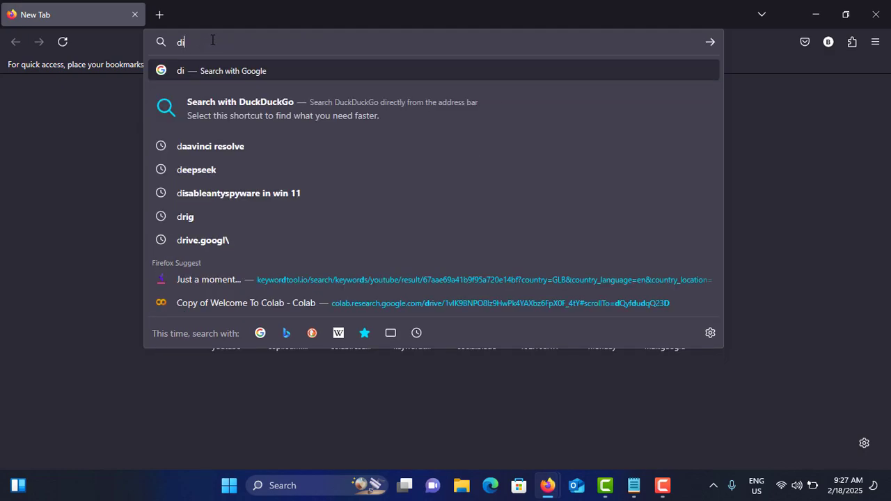
pyautogui.write('sk drill')
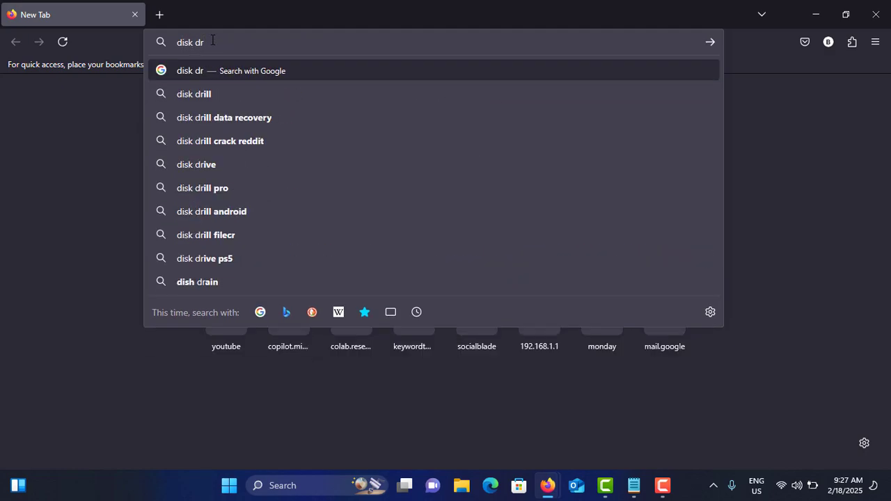
pyautogui.press('Return')
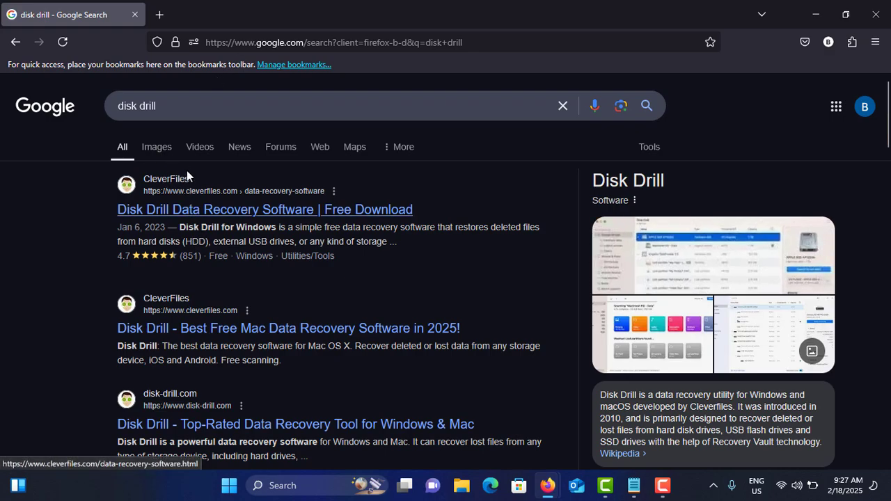
# - View the video results for disk drill, return to all results, and close the browser
pyautogui.click(200, 148)
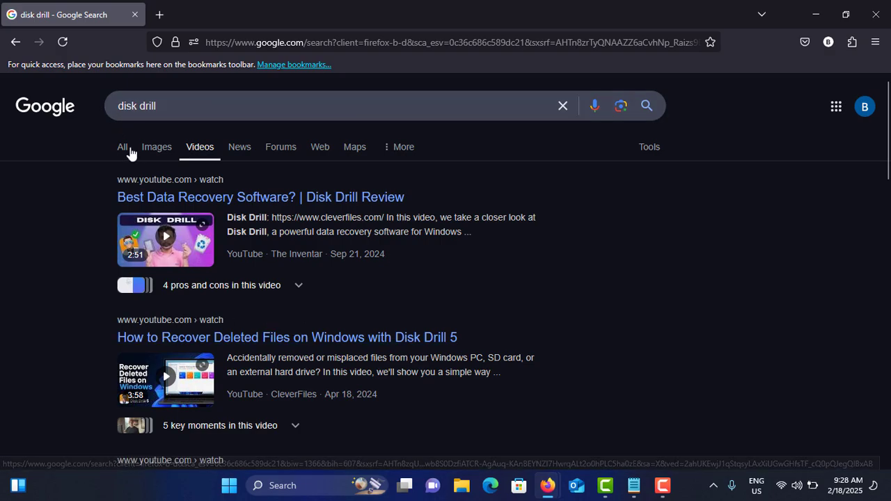
pyautogui.click(122, 147)
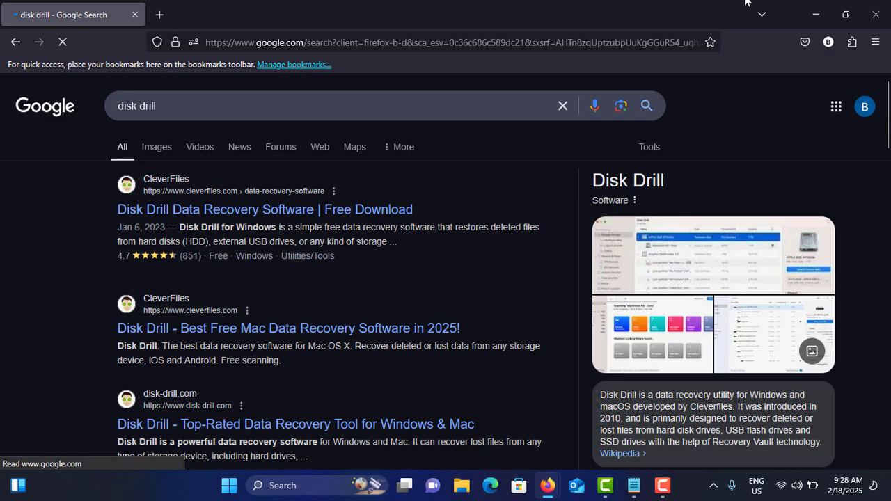
pyautogui.click(876, 14)
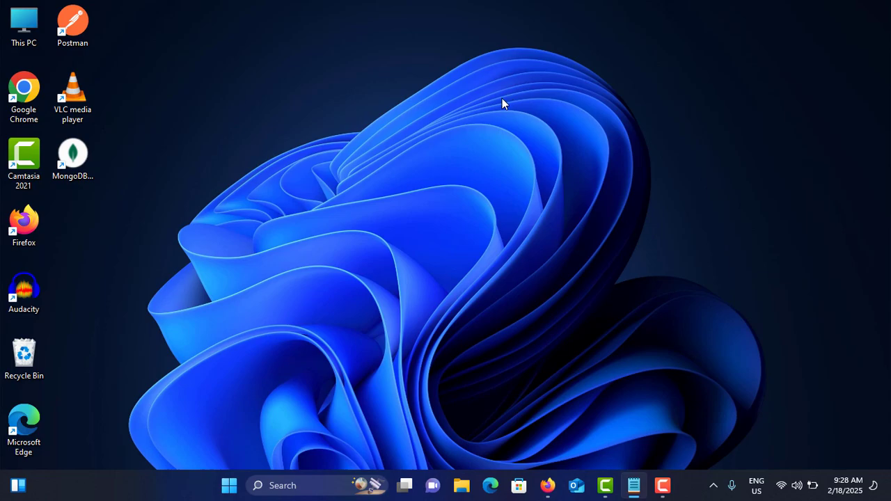
# - Search the Microsoft Store for windows file recovery
pyautogui.click(462, 109)
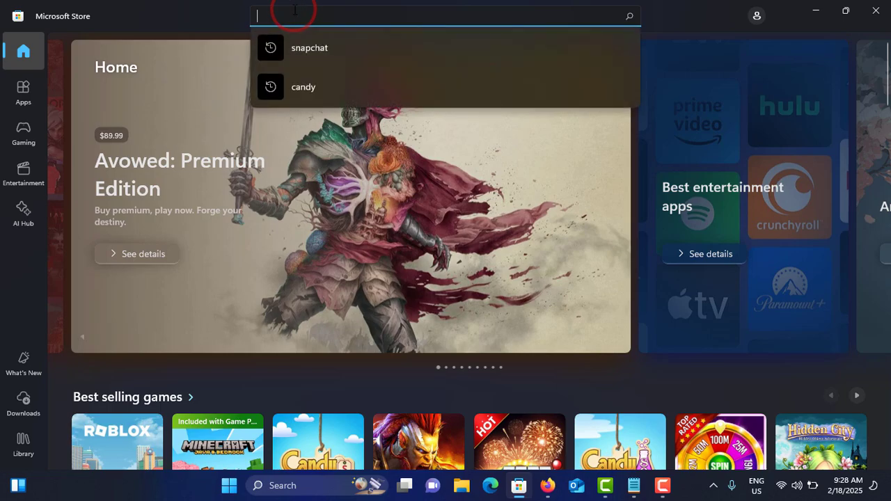
pyautogui.write('win')
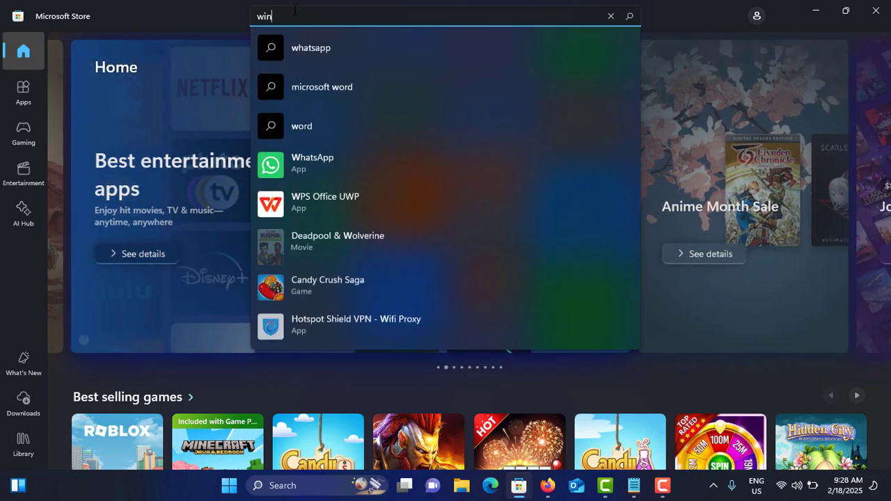
pyautogui.write('dows fle')
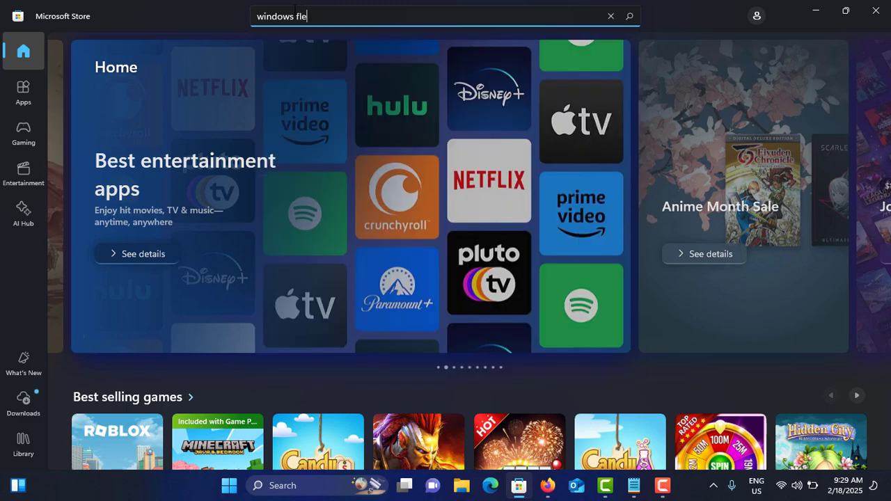
pyautogui.press('BackSpace')
pyautogui.press('BackSpace')
pyautogui.write('ile')
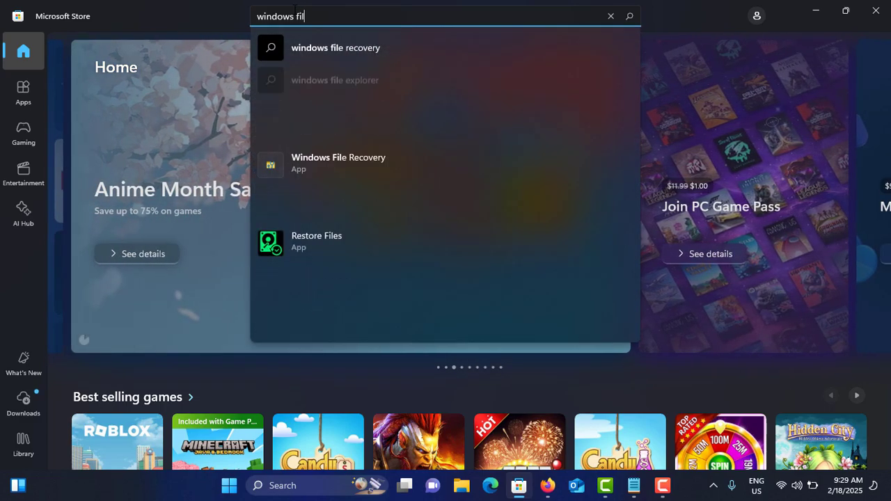
pyautogui.click(355, 46)
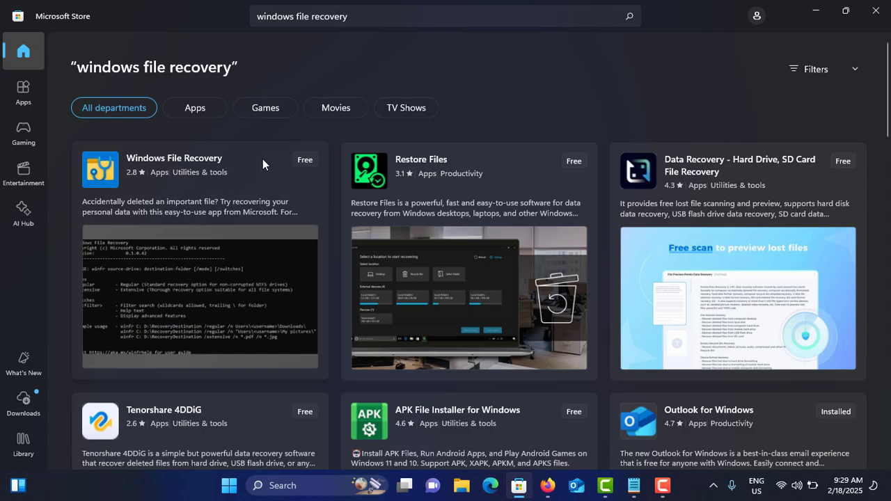
# - Install the Windows File Recovery app by Microsoft Corporation from its store page and launch it
pyautogui.click(234, 163)
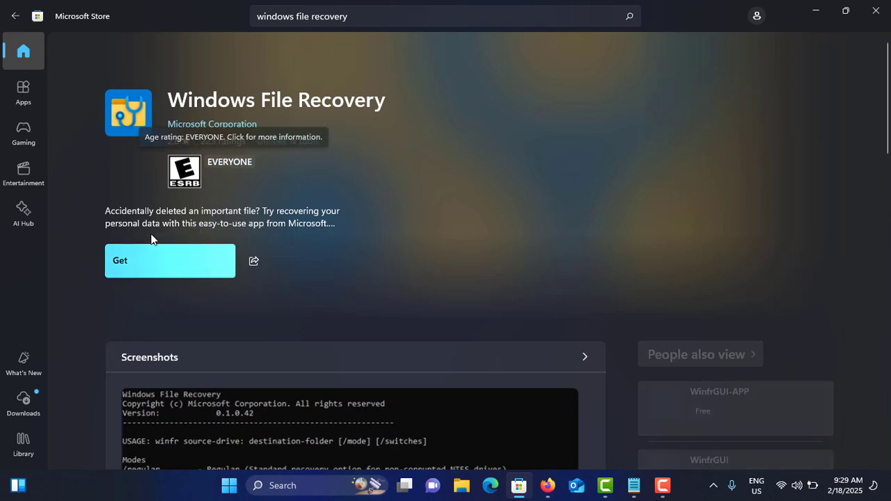
pyautogui.click(143, 258)
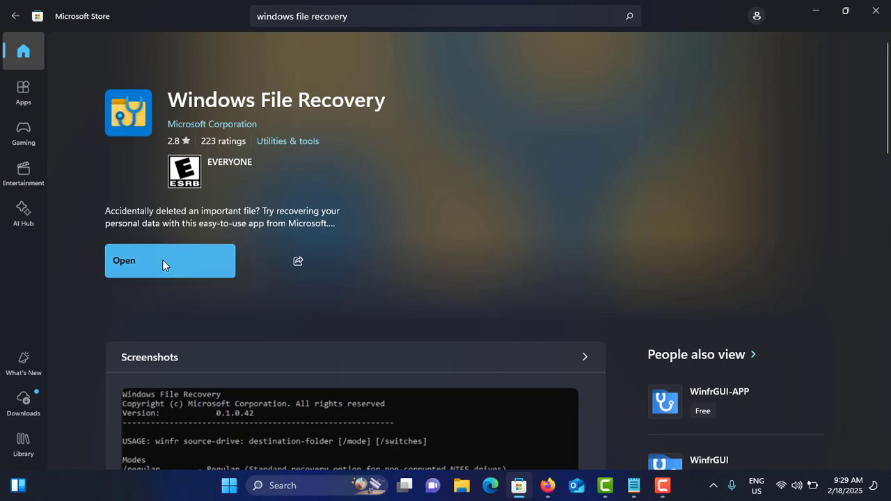
pyautogui.click(161, 261)
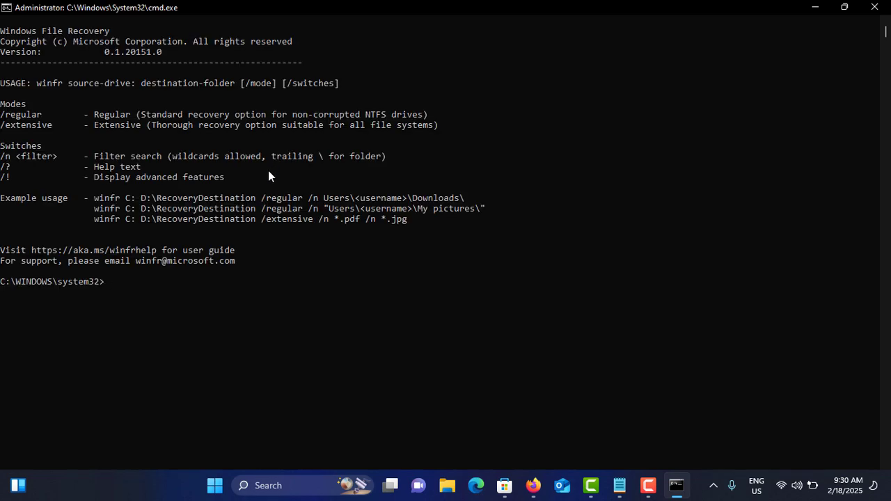
# - Enter the template winfr source-drive: destination-drive: /mode /n *filename at the prompt, without the trailing asterisk
pyautogui.click(175, 292)
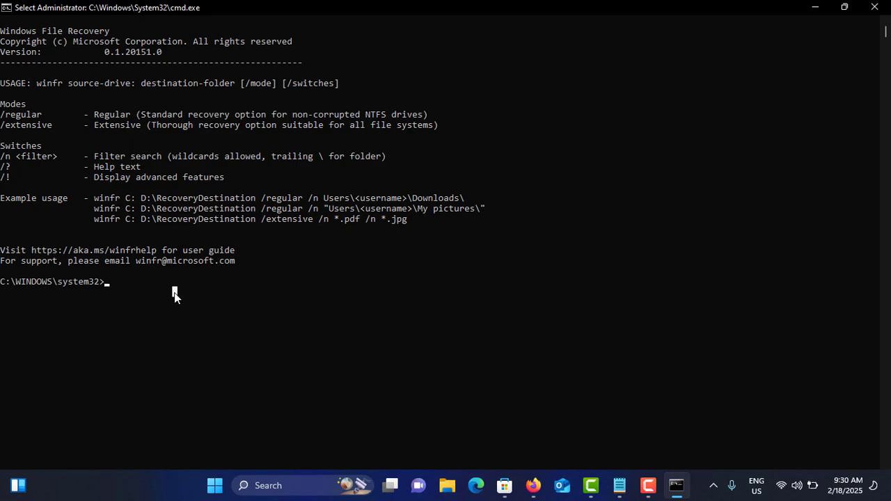
pyautogui.write('winfr source-drive: destination-drive: /mode /n *filename*')
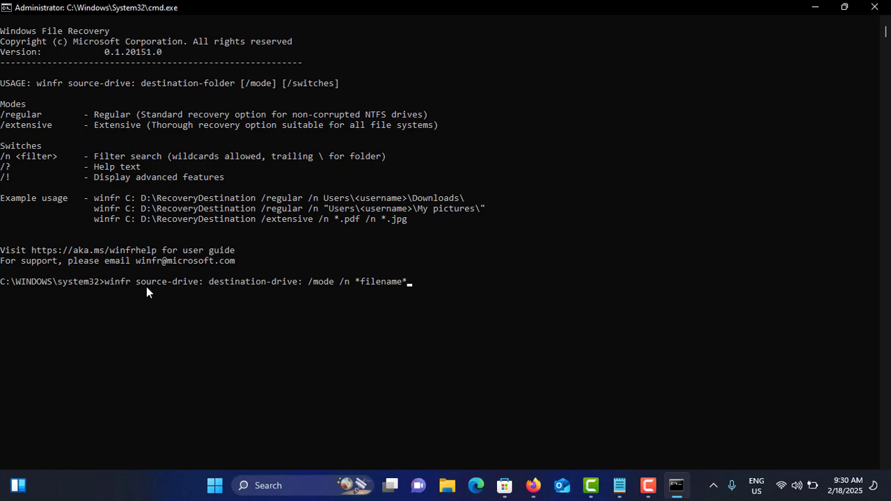
pyautogui.doubleClick(173, 286)
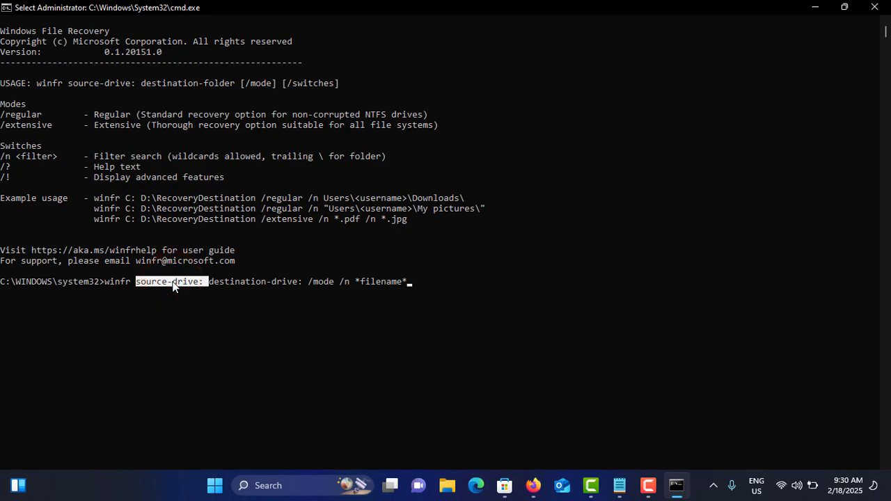
pyautogui.press('BackSpace')
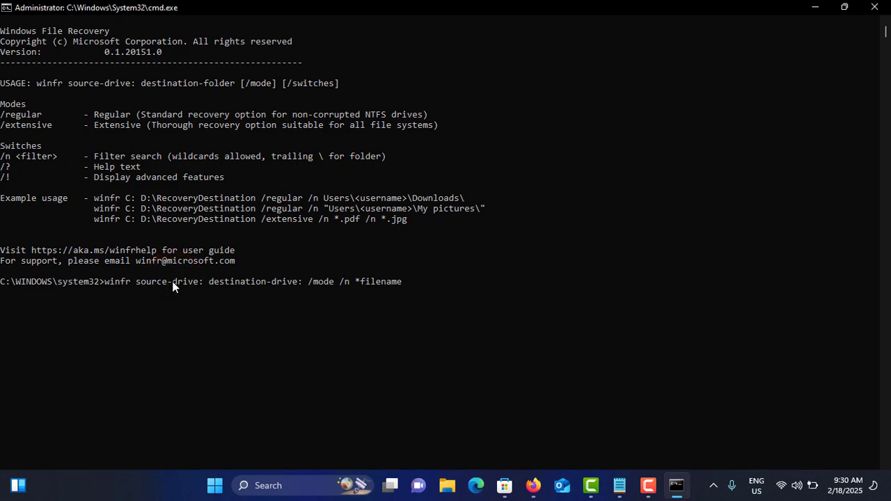
# - Replace the source-drive placeholder in the winfr command with C, keeping its colon
pyautogui.click(196, 282)
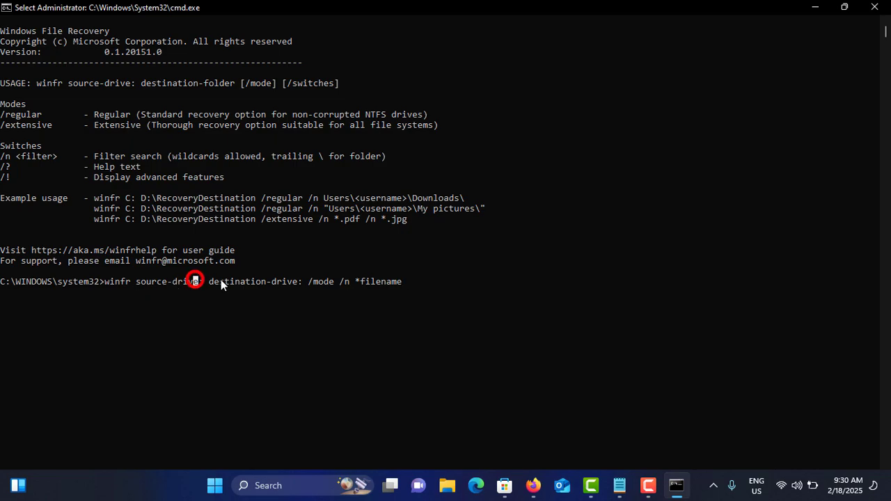
pyautogui.press('Escape')
pyautogui.press('Left')
pyautogui.press('Left')
pyautogui.press('Left')
pyautogui.press('Left')
pyautogui.press('Left')
pyautogui.press('Left')
pyautogui.press('Left')
pyautogui.press('Left')
pyautogui.press('Left')
pyautogui.press('Left')
pyautogui.press('Left')
pyautogui.press('Left')
pyautogui.press('Left')
pyautogui.press('Left')
pyautogui.press('Left')
pyautogui.press('Left')
pyautogui.press('Left')
pyautogui.press('Left')
pyautogui.press('Left')
pyautogui.press('Left')
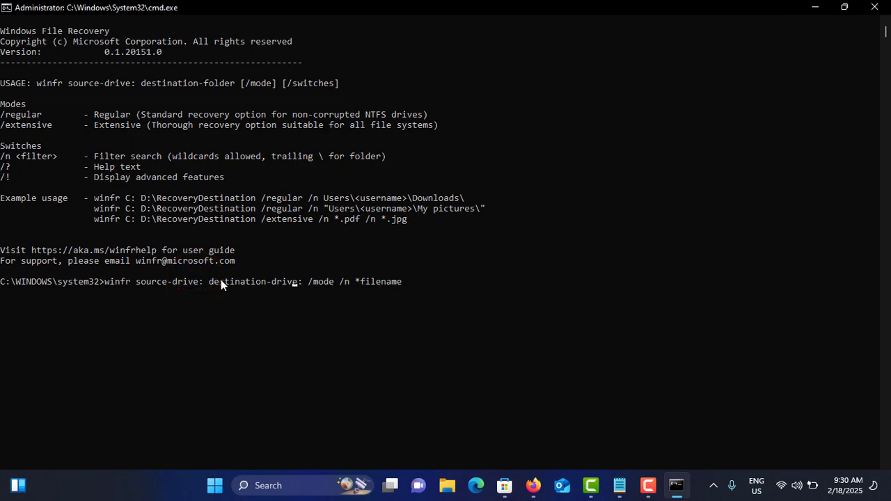
pyautogui.press('BackSpace')
pyautogui.press('BackSpace')
pyautogui.press('BackSpace')
pyautogui.press('BackSpace')
pyautogui.press('BackSpace')
pyautogui.press('BackSpace')
pyautogui.press('BackSpace')
pyautogui.press('BackSpace')
pyautogui.press('BackSpace')
pyautogui.press('BackSpace')
pyautogui.press('BackSpace')
pyautogui.press('BackSpace')
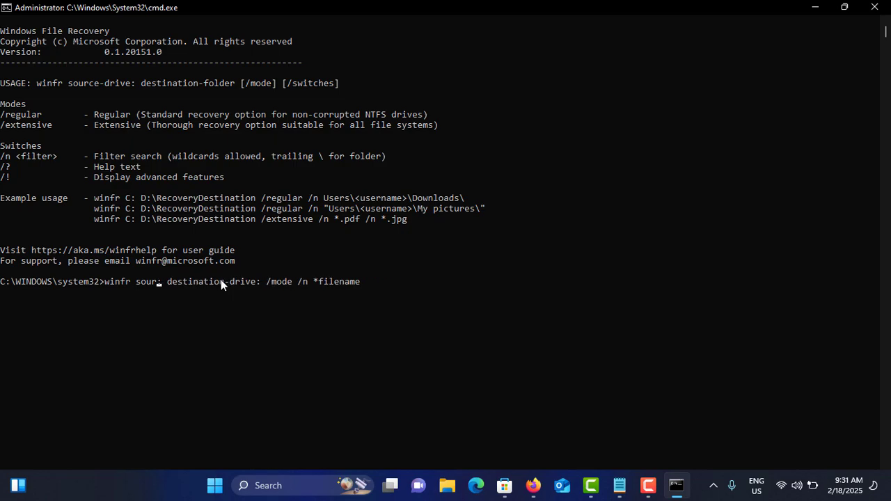
pyautogui.write('C')
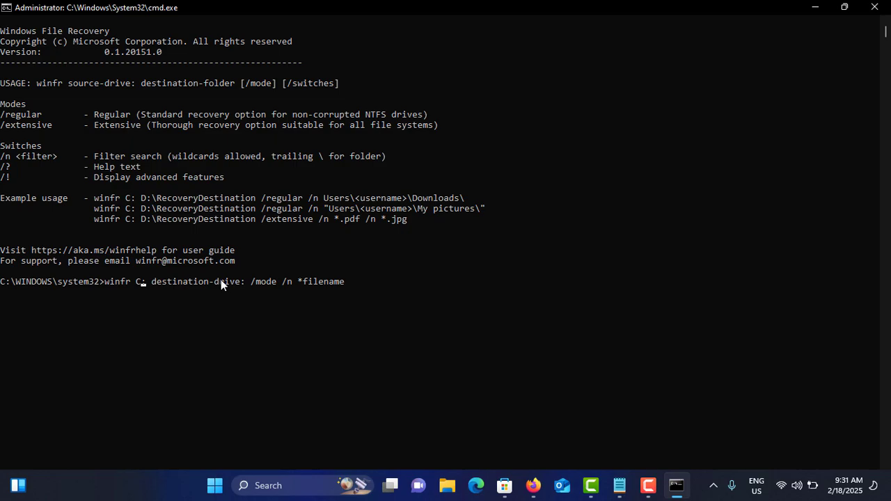
# - Replace the destination-drive placeholder in the winfr command with D, keeping its colon
pyautogui.press('Right')
pyautogui.press('Right')
pyautogui.press('Right')
pyautogui.press('Right')
pyautogui.press('Right')
pyautogui.press('Right')
pyautogui.press('Right')
pyautogui.press('BackSpace')
pyautogui.press('BackSpace')
pyautogui.press('BackSpace')
pyautogui.press('BackSpace')
pyautogui.press('BackSpace')
pyautogui.press('BackSpace')
pyautogui.press('BackSpace')
pyautogui.press('BackSpace')
pyautogui.press('BackSpace')
pyautogui.press('BackSpace')
pyautogui.press('BackSpace')
pyautogui.press('BackSpace')
pyautogui.press('BackSpace')
pyautogui.press('BackSpace')
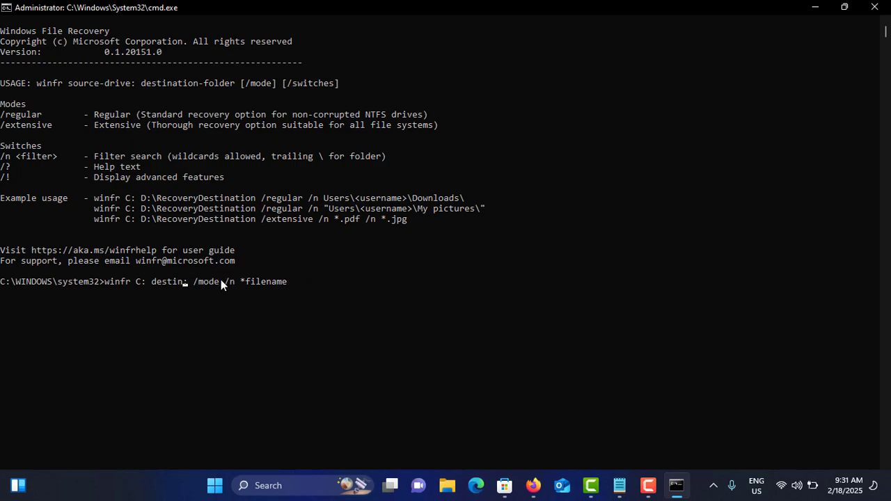
pyautogui.press('BackSpace')
pyautogui.press('BackSpace')
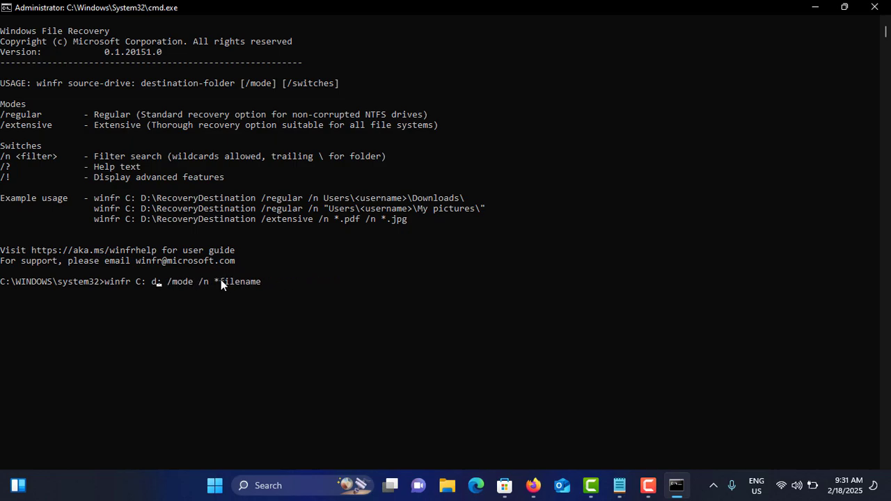
pyautogui.press('BackSpace')
pyautogui.write('D')
# - Replace the *filename placeholder with report.docx and run the command winfr C: D: /mode /n report.docx
pyautogui.press('Right')
pyautogui.press('Right')
pyautogui.press('Right')
pyautogui.press('Right')
pyautogui.press('Right')
pyautogui.press('Right')
pyautogui.press('Right')
pyautogui.press('Right')
pyautogui.press('Right')
pyautogui.press('Right')
pyautogui.press('BackSpace')
pyautogui.press('BackSpace')
pyautogui.press('BackSpace')
pyautogui.press('BackSpace')
pyautogui.write('rtr')
pyautogui.write('.d')
pyautogui.write('ocx')
pyautogui.press('Return')
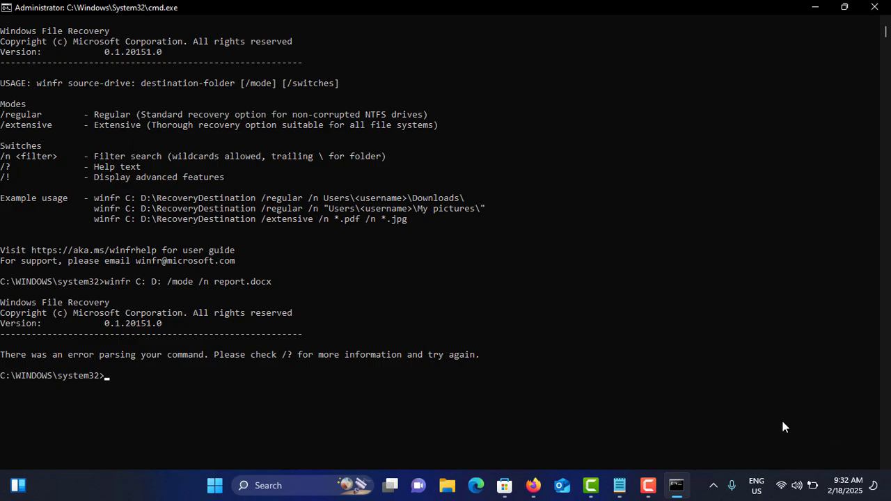
# - Close the Windows File Recovery command window and the Microsoft Store to return to the desktop
pyautogui.click(874, 12)
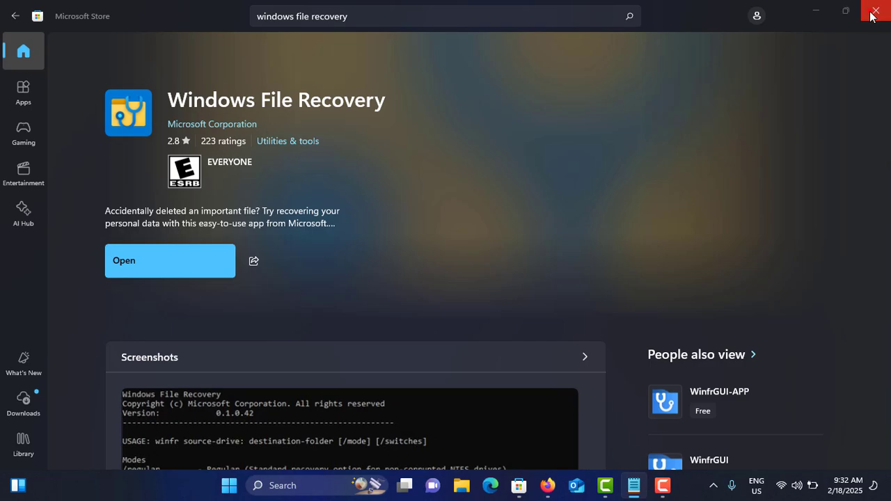
pyautogui.click(874, 12)
pyautogui.click(141, 72)
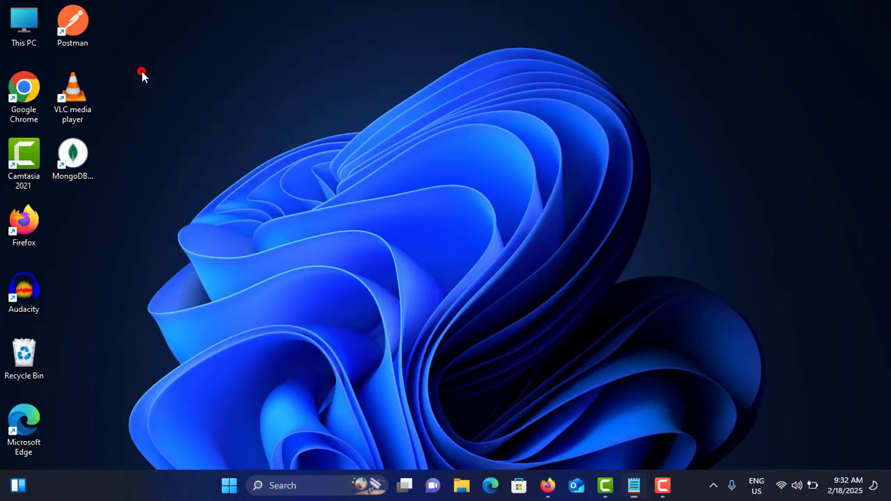
# - Open the Downloads folder from This PC and check the Compressed folder's properties for previous versions
pyautogui.doubleClick(26, 32)
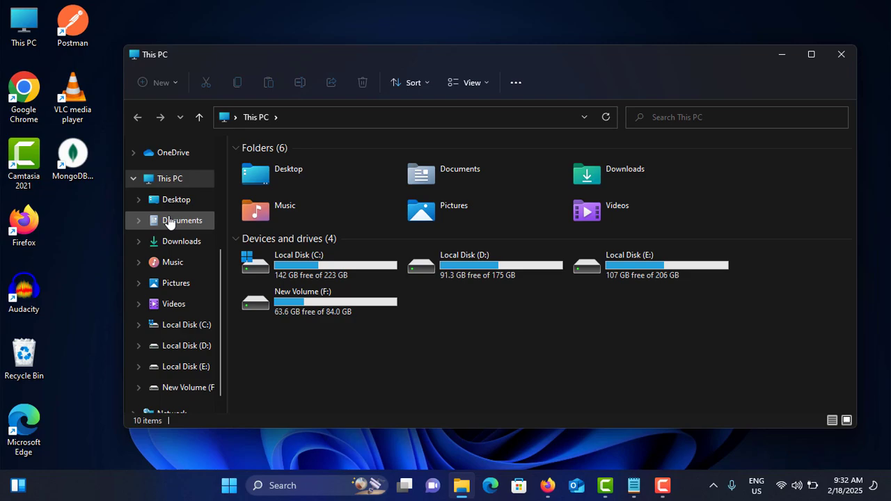
pyautogui.click(169, 244)
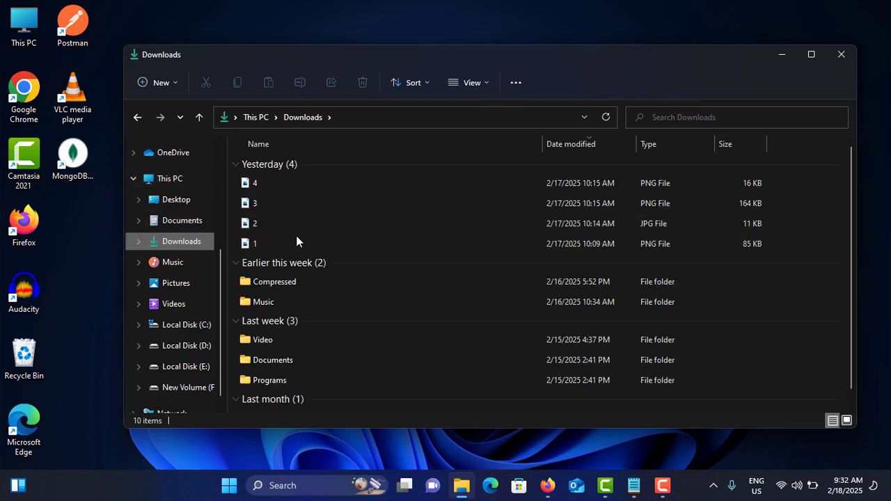
pyautogui.moveTo(282, 282)
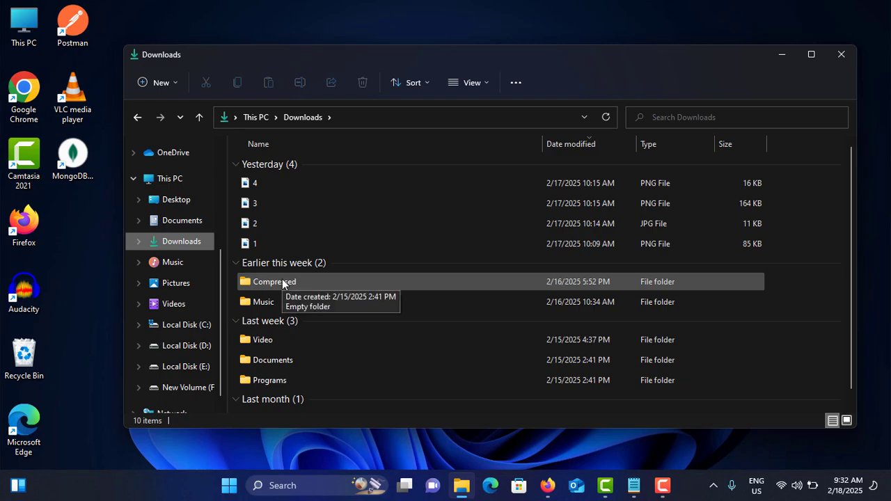
pyautogui.click(282, 281)
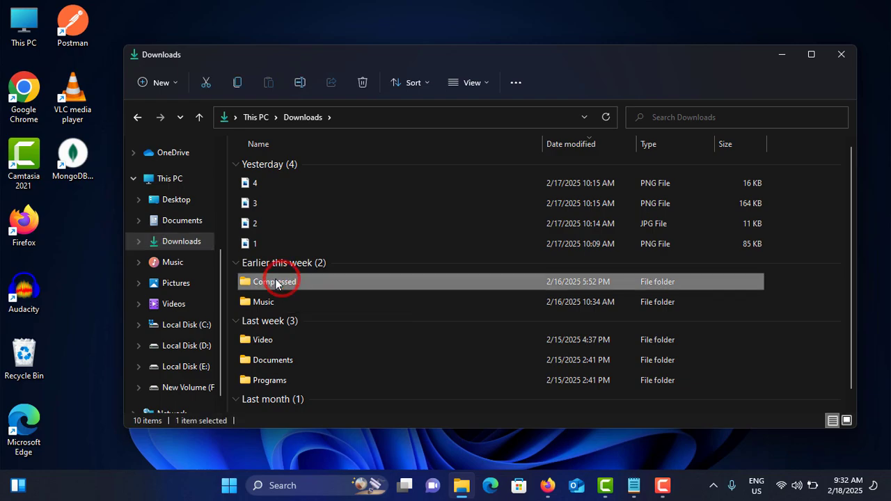
pyautogui.rightClick(269, 281)
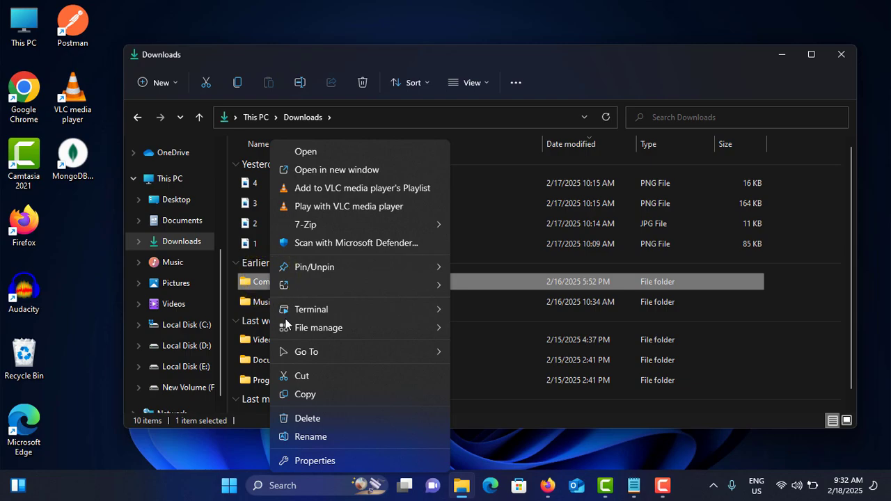
pyautogui.click(306, 458)
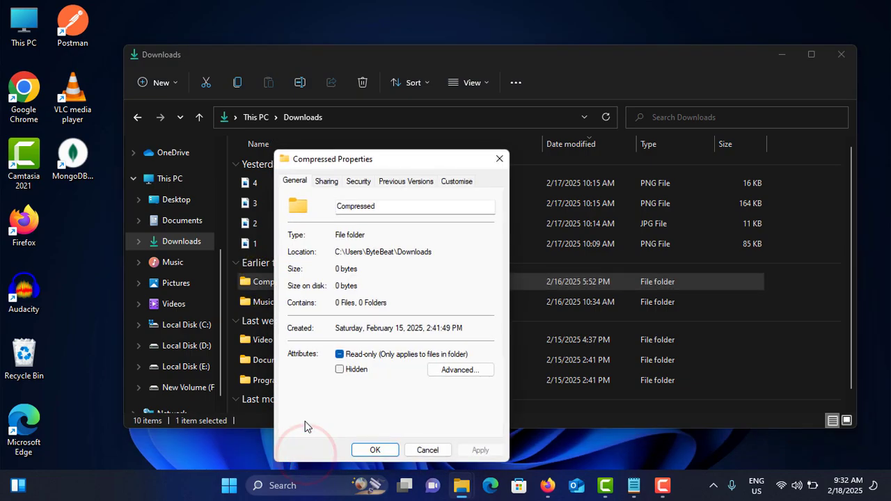
pyautogui.click(403, 183)
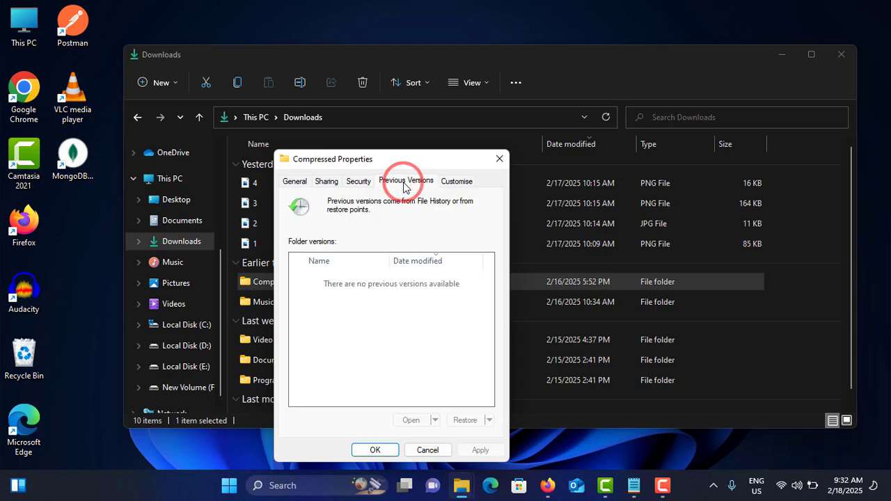
pyautogui.moveTo(385, 161); pyautogui.dragTo(478, 71)
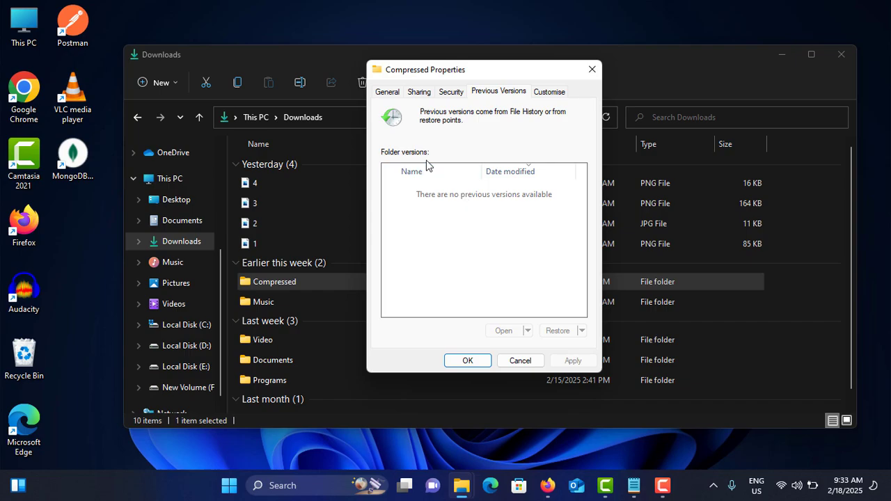
pyautogui.click(441, 195)
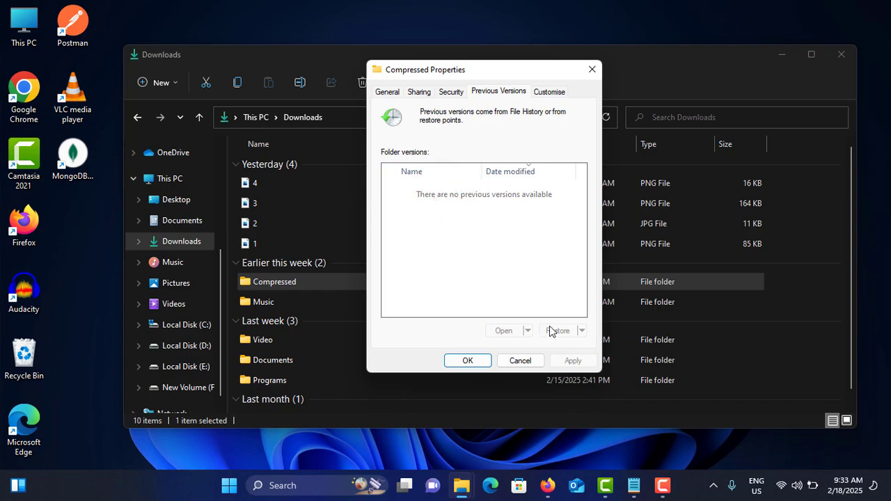